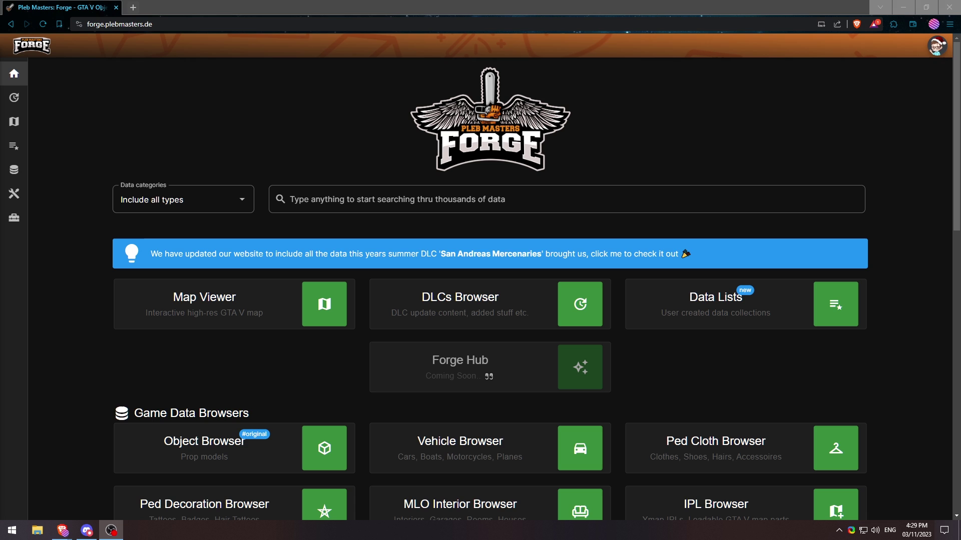
Step: Open the account's Datalists page from the avatar menu
{"action": "left_click", "coordinate": [937, 47]}
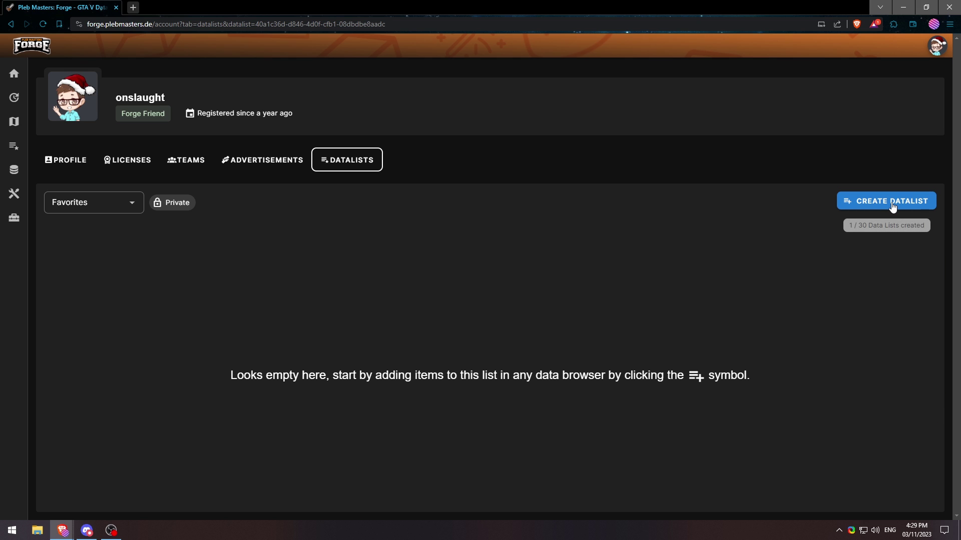
Step: Fill a new datalist form: name 'Christmas', description 'Christmas Prop List', visibility Private
{"action": "left_click", "coordinate": [891, 205]}
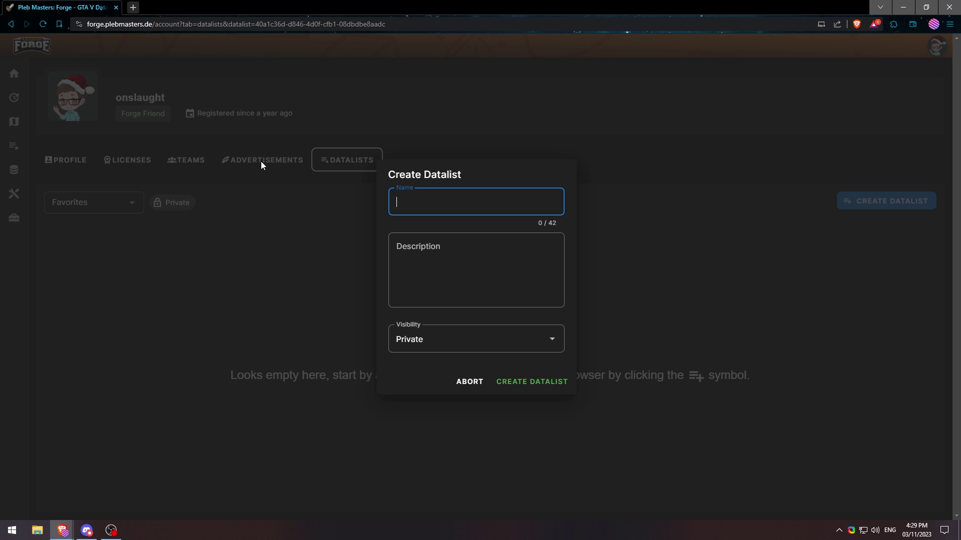
{"action": "type", "text": "Christmas"}
{"action": "left_click", "coordinate": [448, 255]}
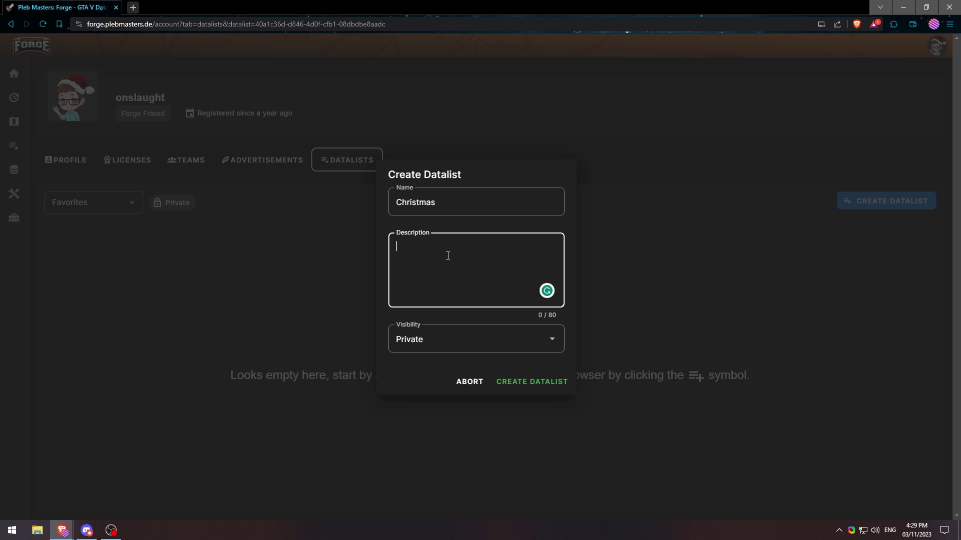
{"action": "type", "text": "Christmas Prop List"}
{"action": "left_click", "coordinate": [446, 338]}
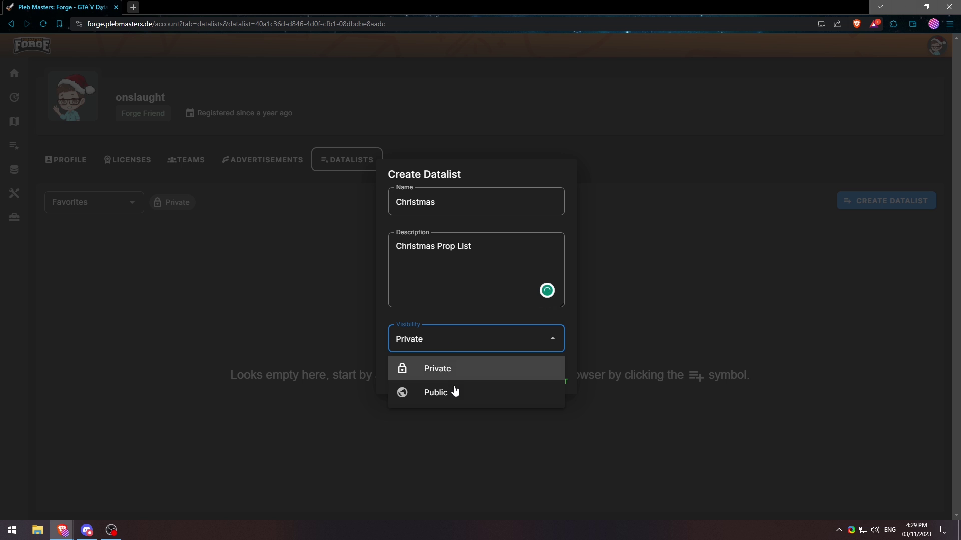
{"action": "left_click", "coordinate": [450, 368]}
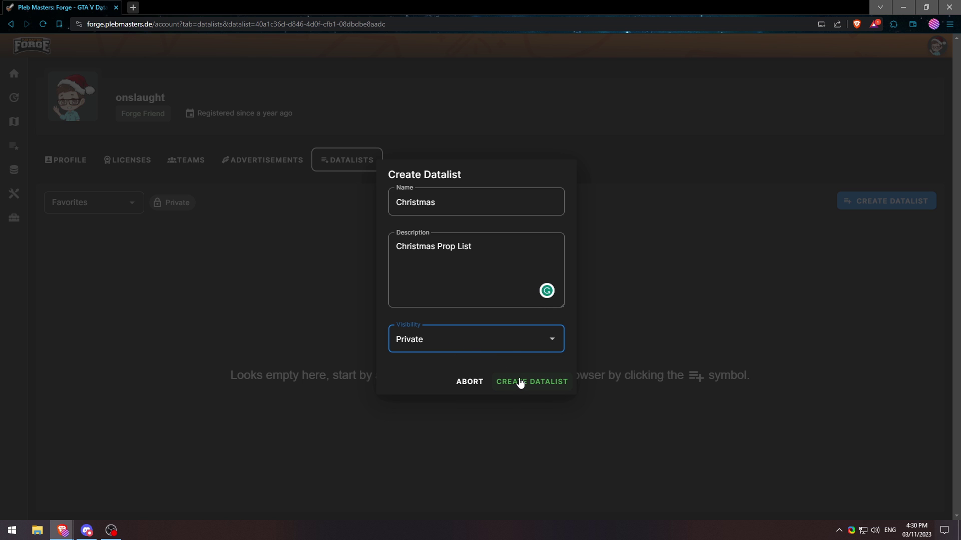
{"action": "left_click", "coordinate": [506, 342]}
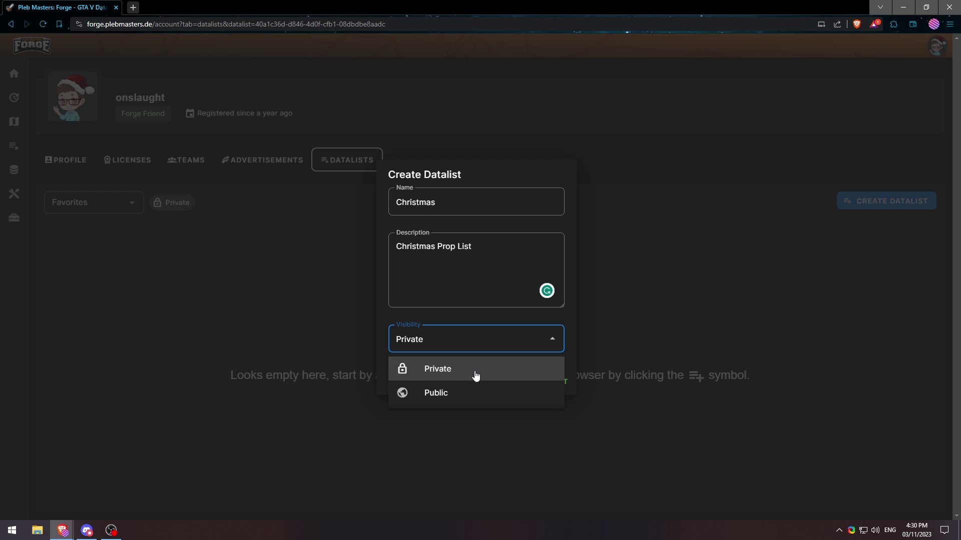
{"action": "left_click", "coordinate": [475, 371]}
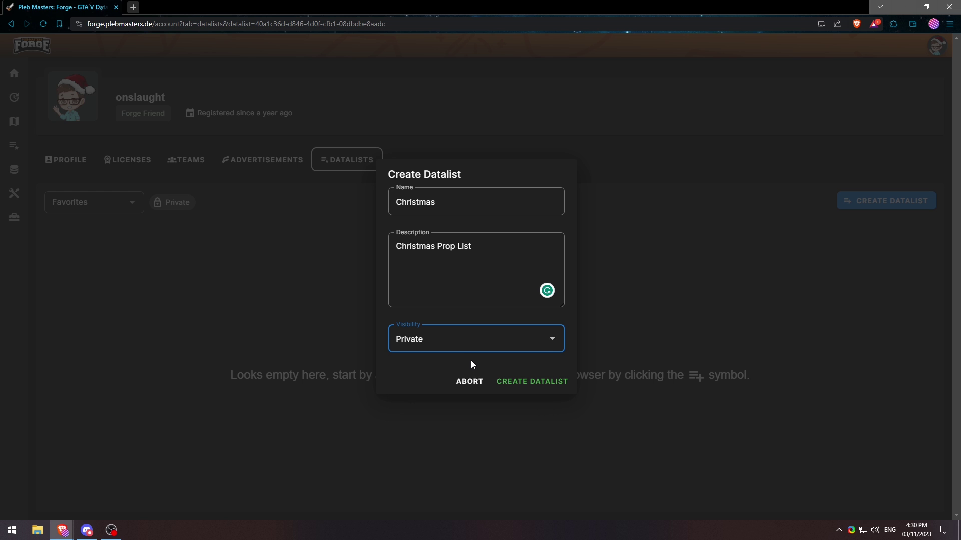
Step: Create the Christmas datalist, then edit its settings to share it with Test Team
{"action": "left_click", "coordinate": [531, 386]}
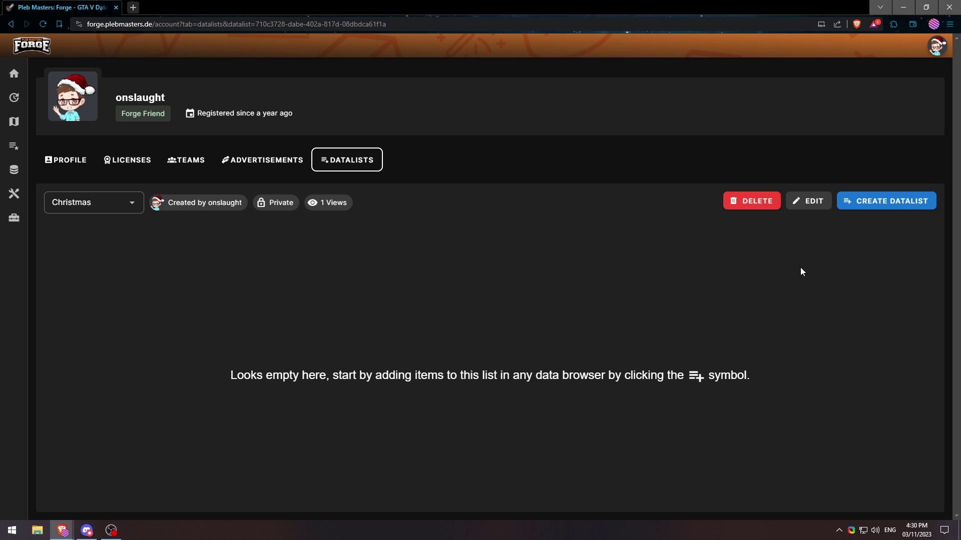
{"action": "left_click", "coordinate": [813, 207]}
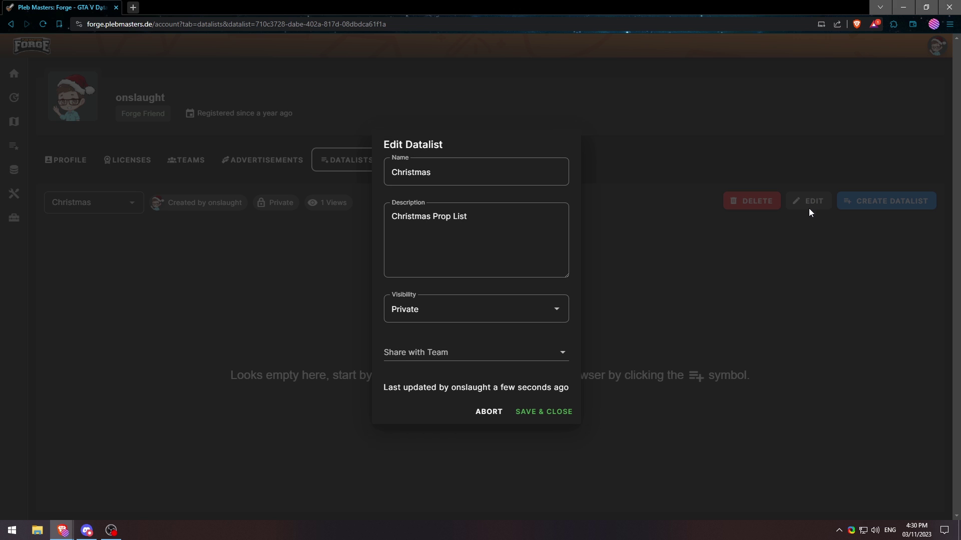
{"action": "left_click", "coordinate": [560, 355]}
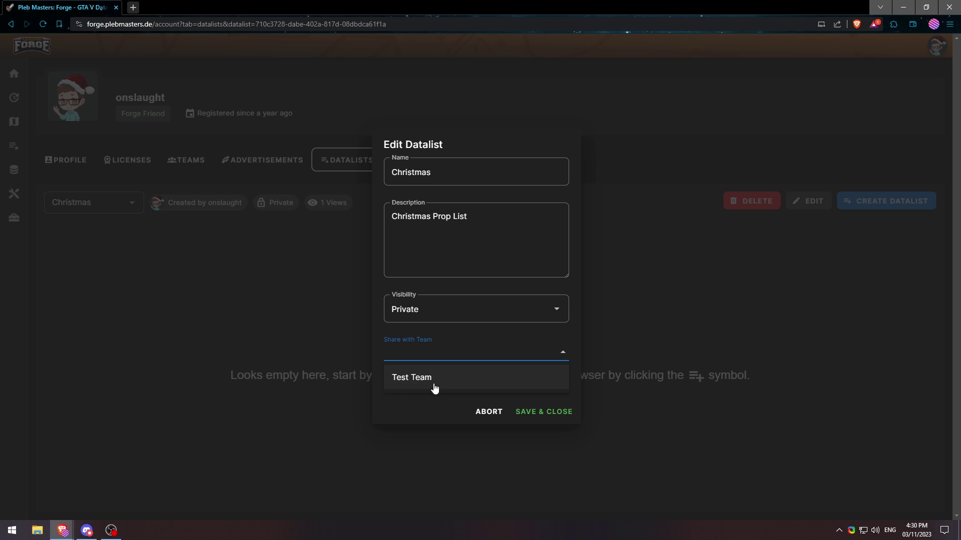
{"action": "left_click", "coordinate": [416, 381]}
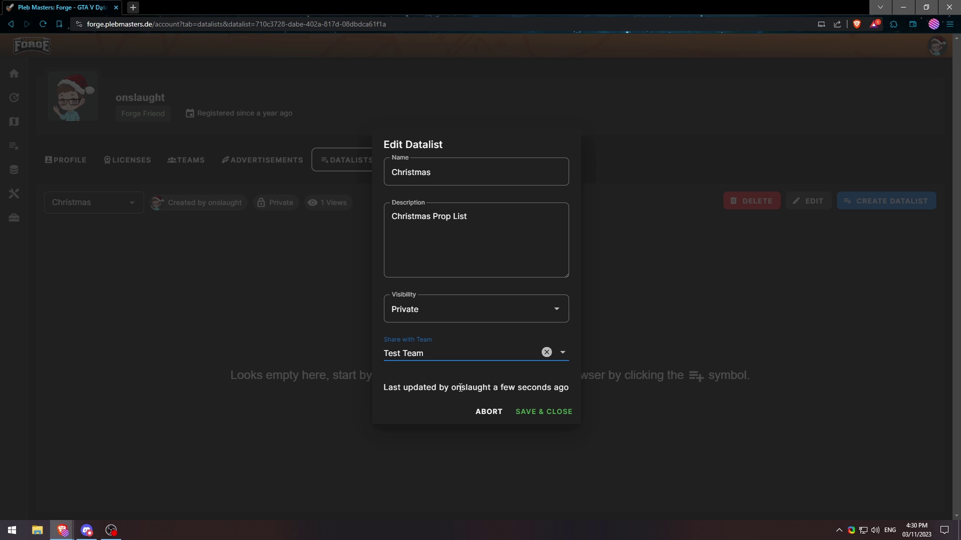
{"action": "left_click", "coordinate": [542, 412]}
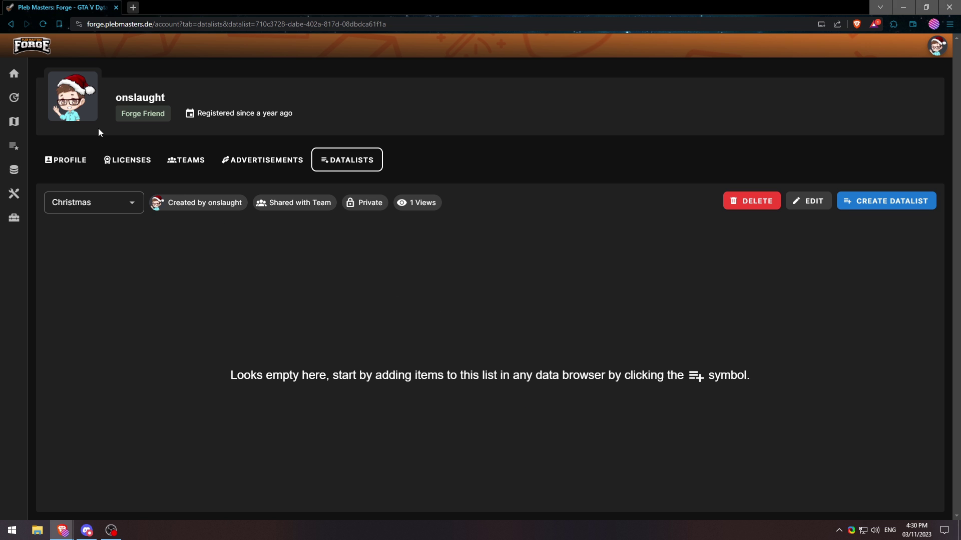
Step: Search the Object Browser from the home page for 'xmas'
{"action": "left_click", "coordinate": [17, 74]}
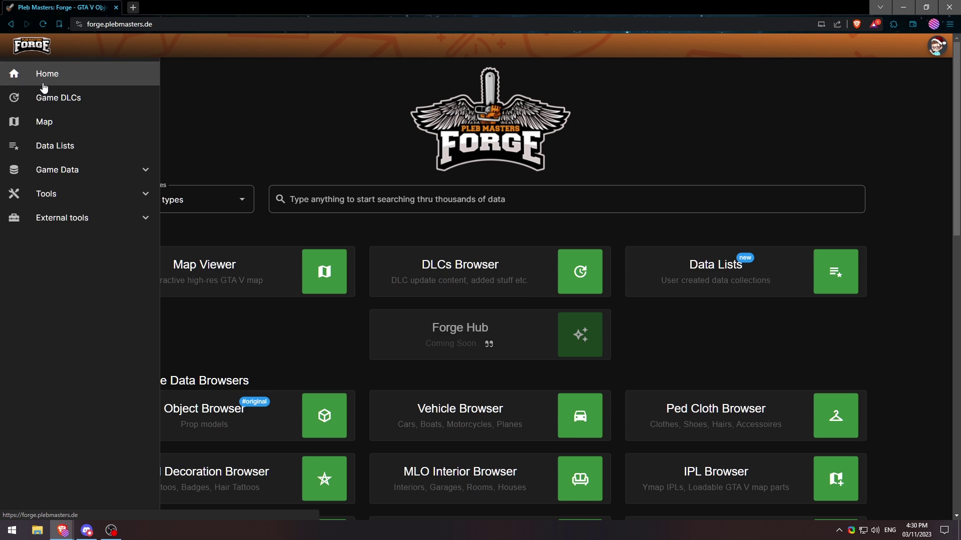
{"action": "left_click", "coordinate": [302, 442]}
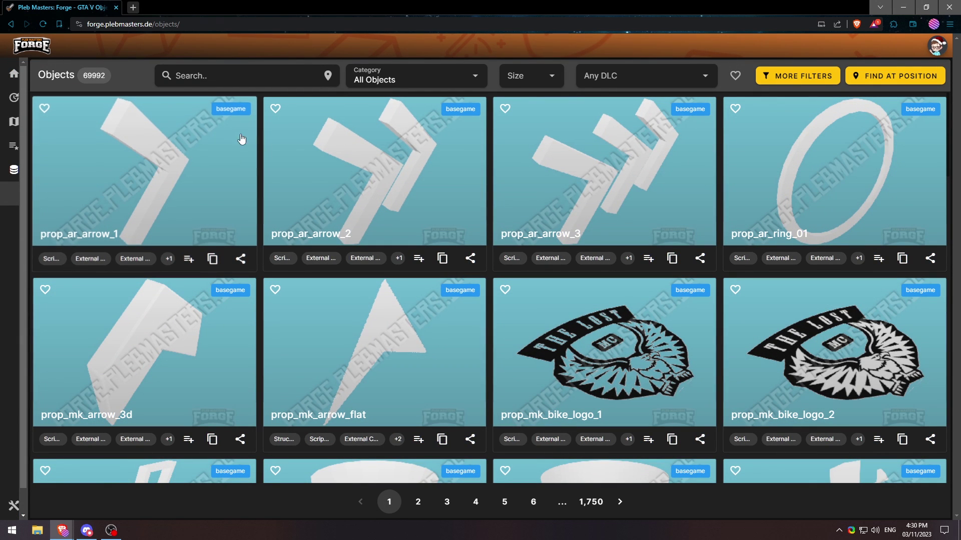
{"action": "left_click", "coordinate": [224, 73]}
{"action": "type", "text": "xma"}
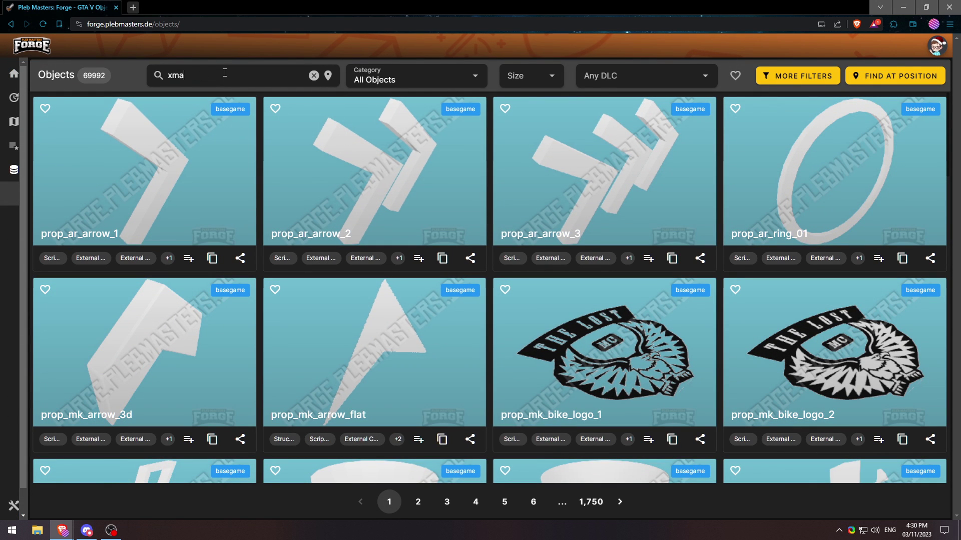
{"action": "type", "text": "s"}
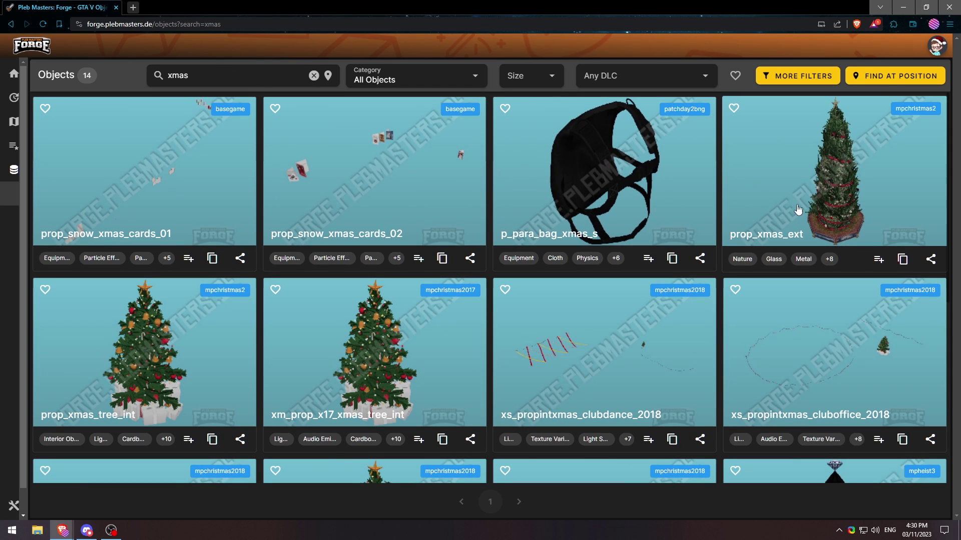
Step: Tick Christmas for the prop_xmas_ext and xm_prop_x17_xmas_tree_int cards in the add-to-list popup
{"action": "left_click", "coordinate": [877, 261]}
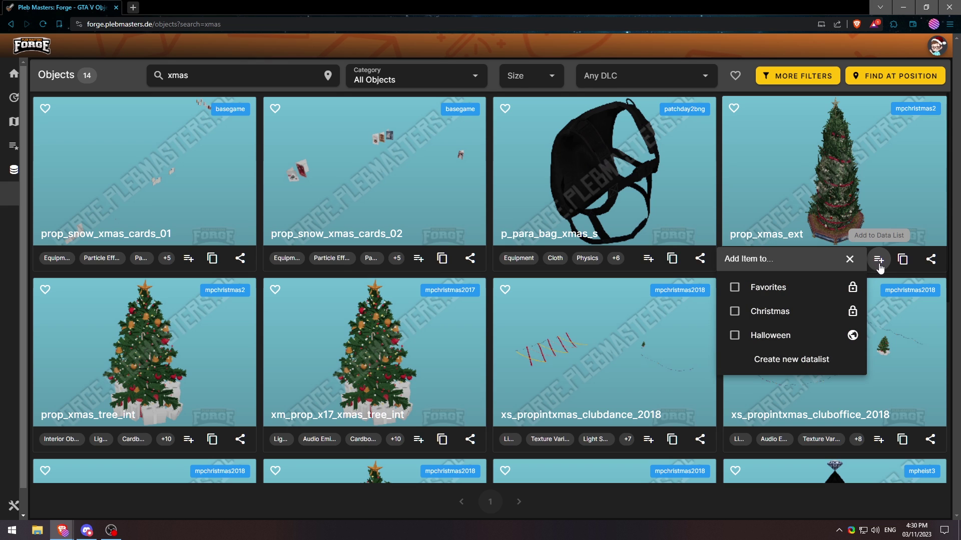
{"action": "left_click", "coordinate": [735, 312]}
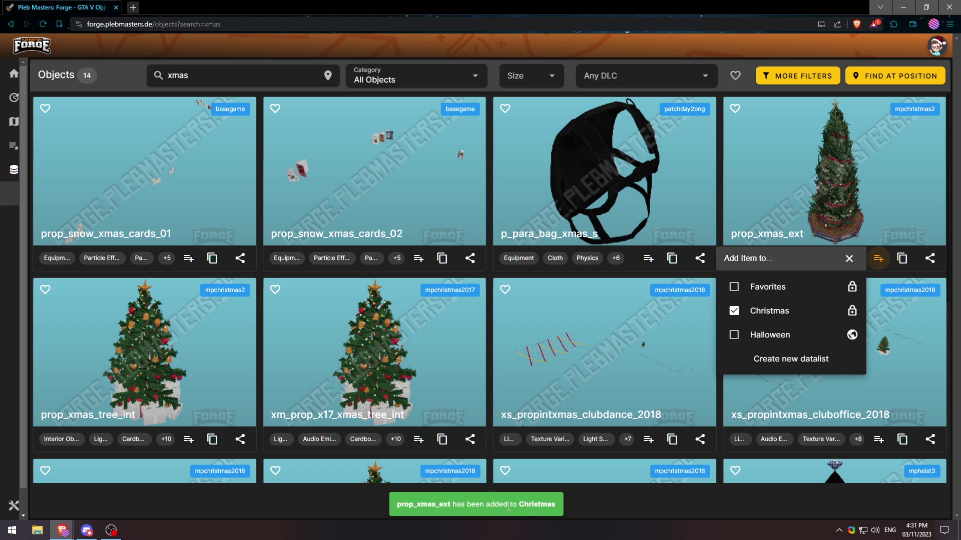
{"action": "left_click", "coordinate": [419, 441]}
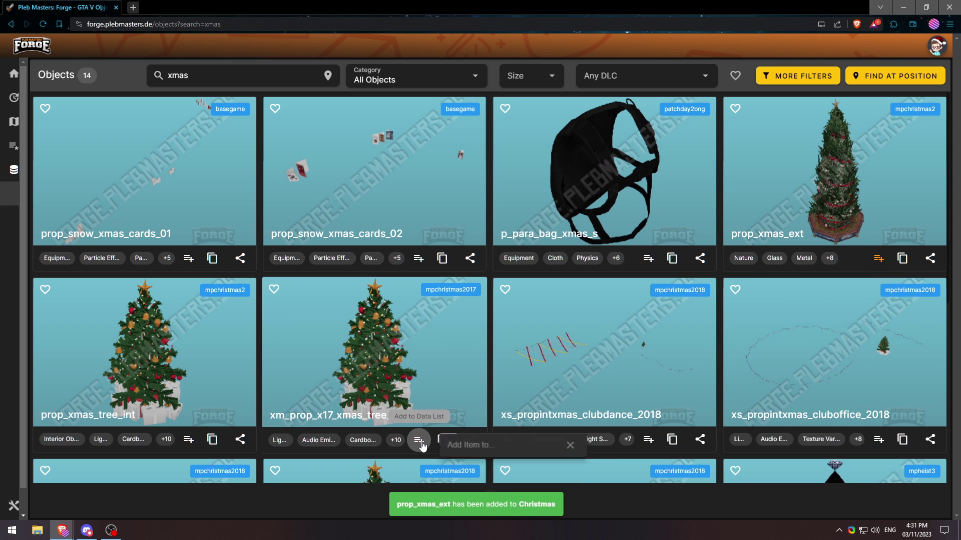
{"action": "left_click", "coordinate": [443, 388]}
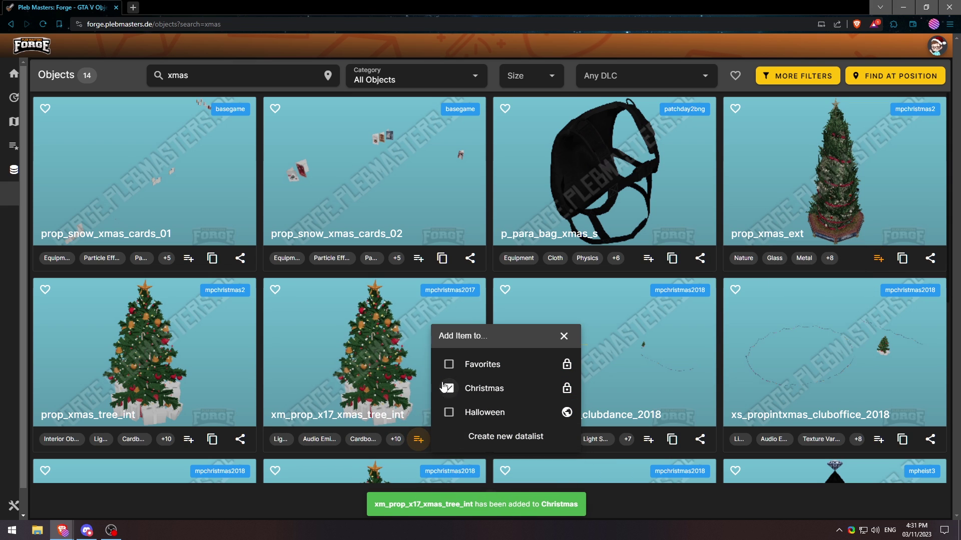
{"action": "left_click", "coordinate": [420, 441]}
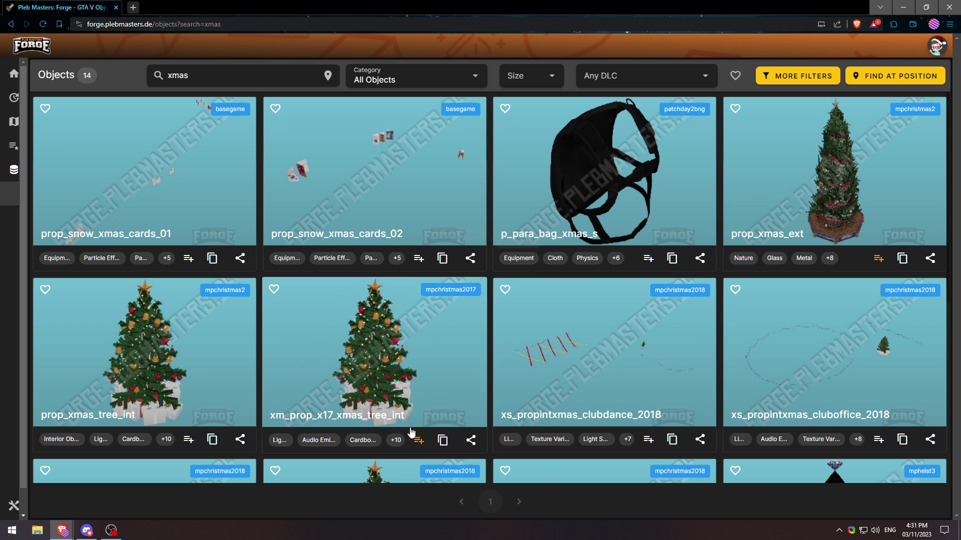
Step: Show the Christmas datalist on the account page and check a tree's datalist membership
{"action": "left_click", "coordinate": [938, 47]}
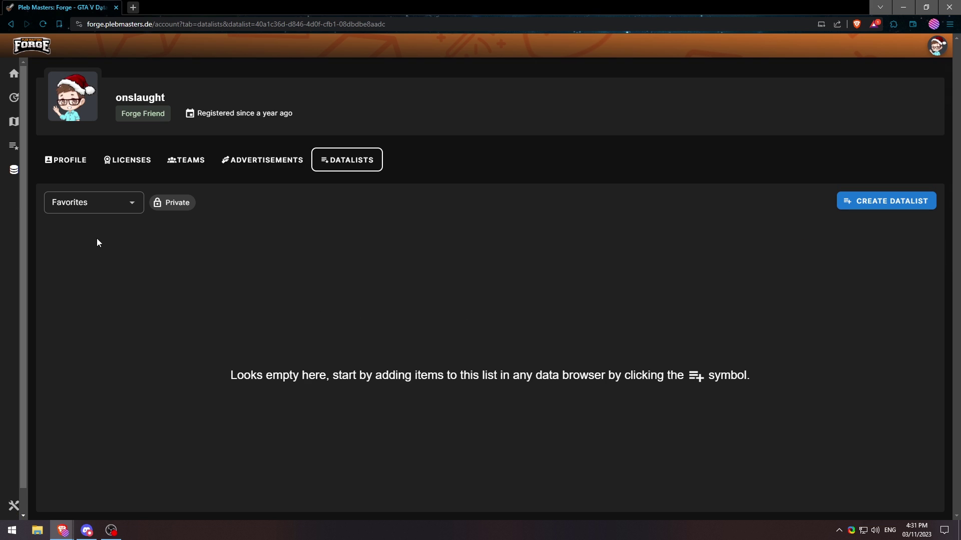
{"action": "left_click", "coordinate": [73, 212]}
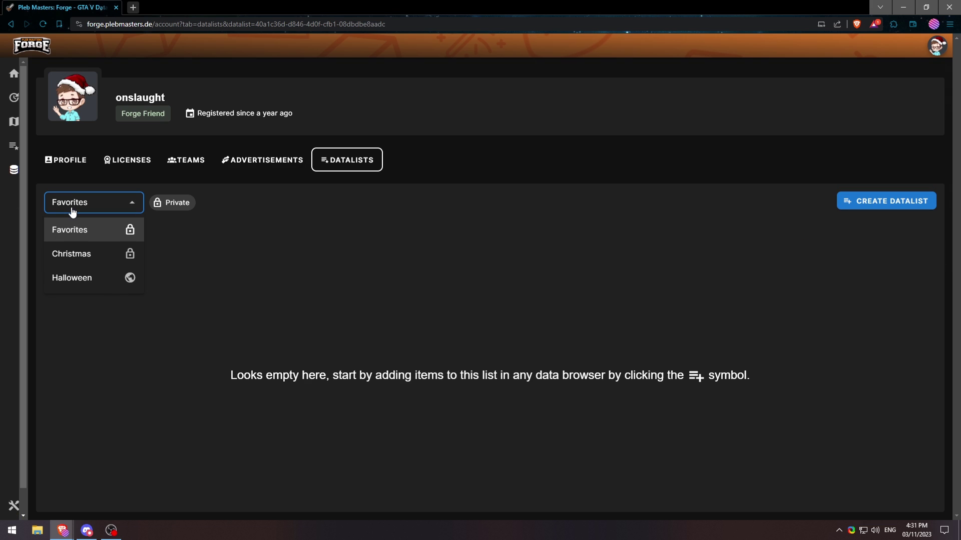
{"action": "left_click", "coordinate": [72, 255]}
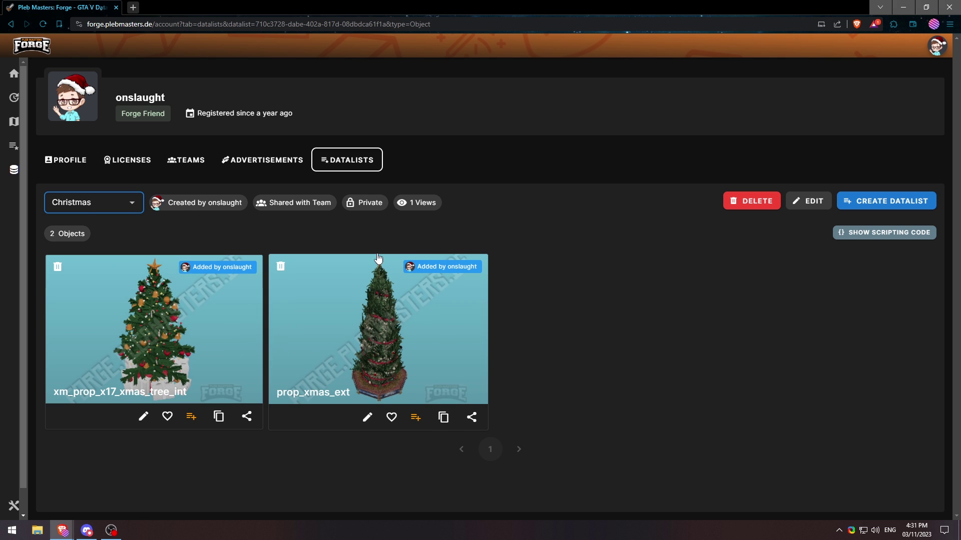
{"action": "mouse_move", "coordinate": [221, 267]}
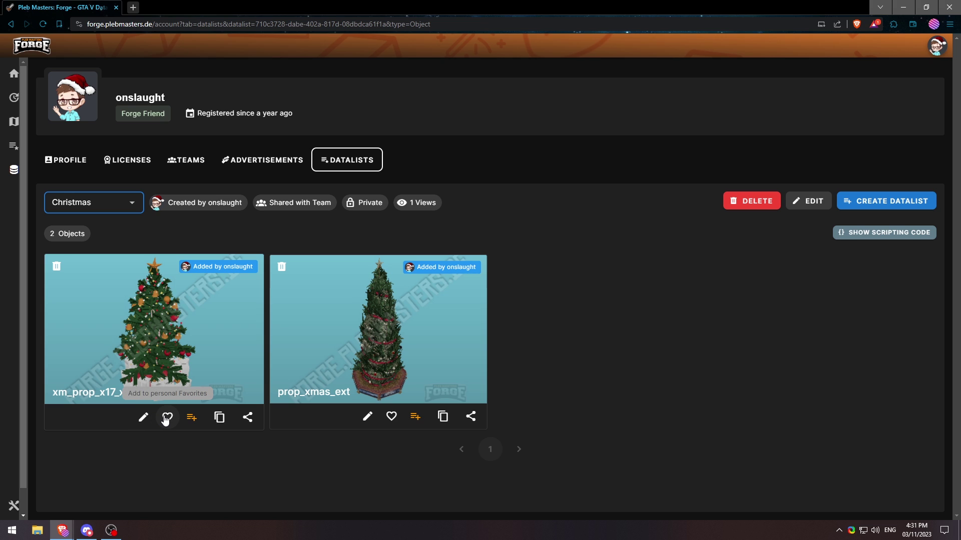
{"action": "left_click", "coordinate": [190, 419]}
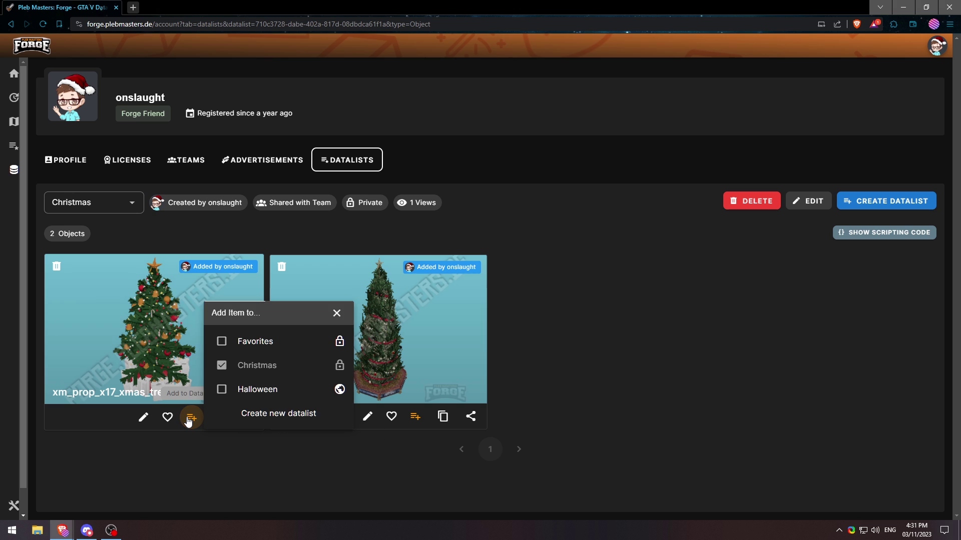
{"action": "left_click", "coordinate": [193, 424]}
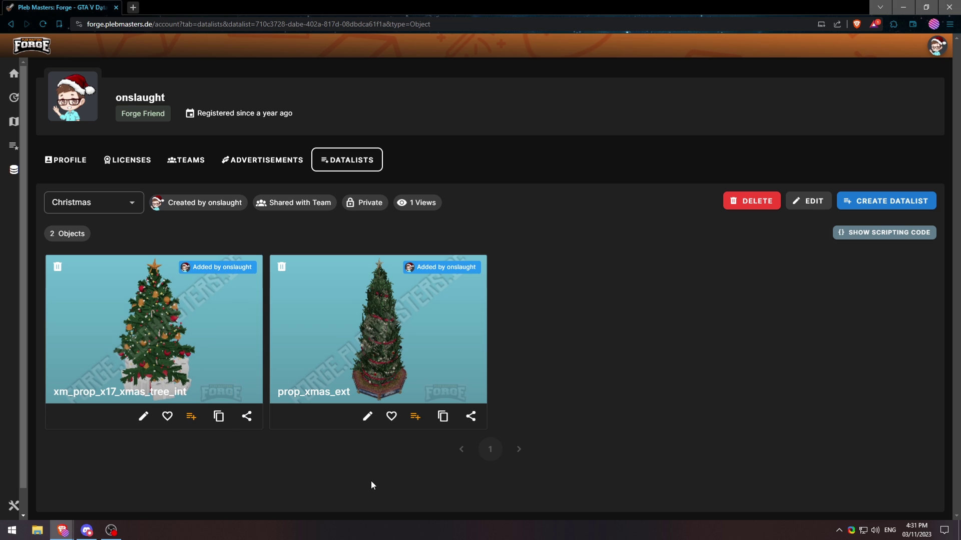
Step: Show the datalist's scripting code and select the ytyp file names, object name and hash
{"action": "left_click", "coordinate": [901, 237]}
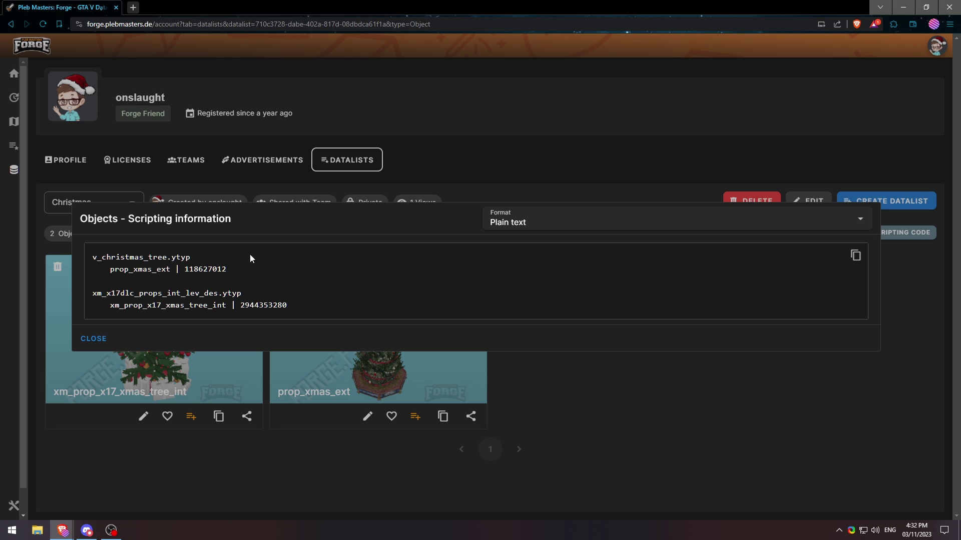
{"action": "left_click_drag", "start_coordinate": [196, 257], "coordinate": [93, 258]}
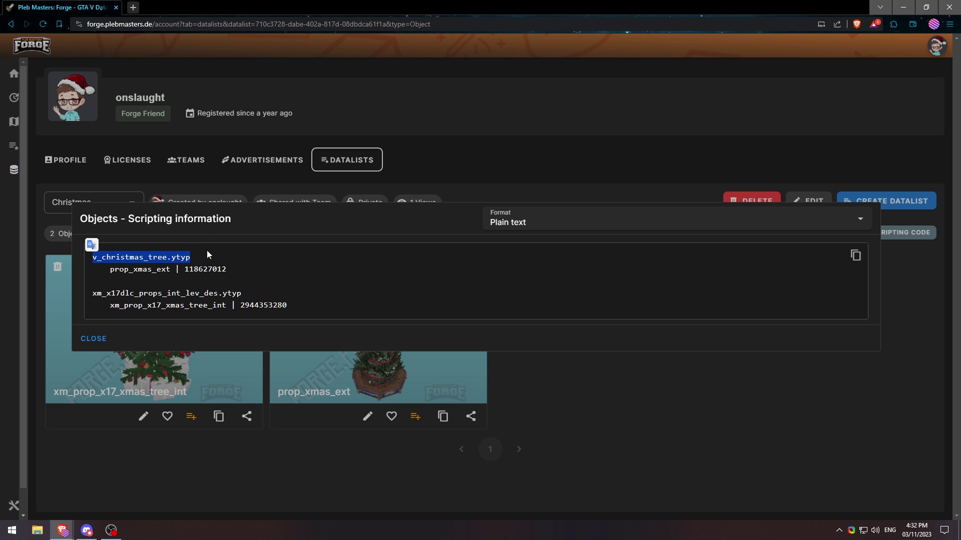
{"action": "left_click_drag", "start_coordinate": [172, 269], "coordinate": [110, 270]}
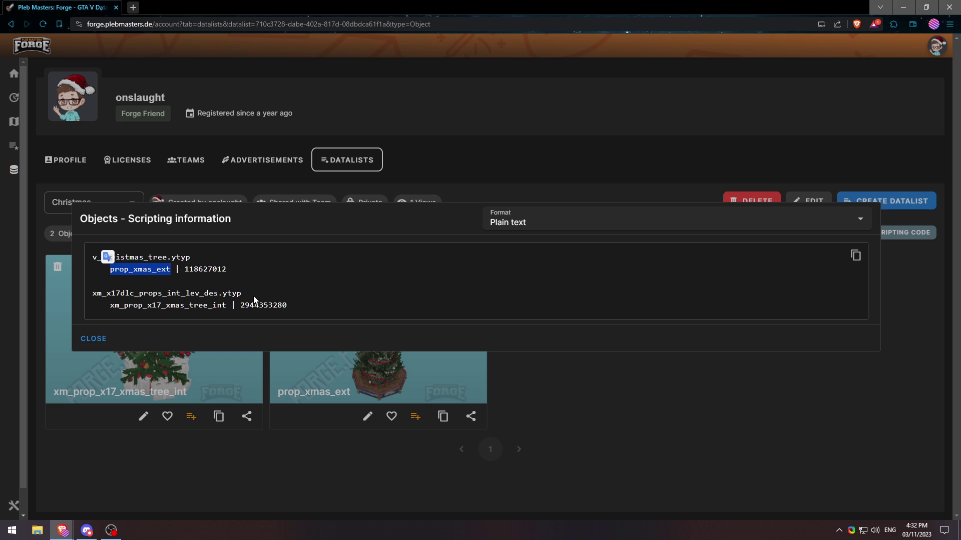
{"action": "left_click_drag", "start_coordinate": [242, 293], "coordinate": [92, 294]}
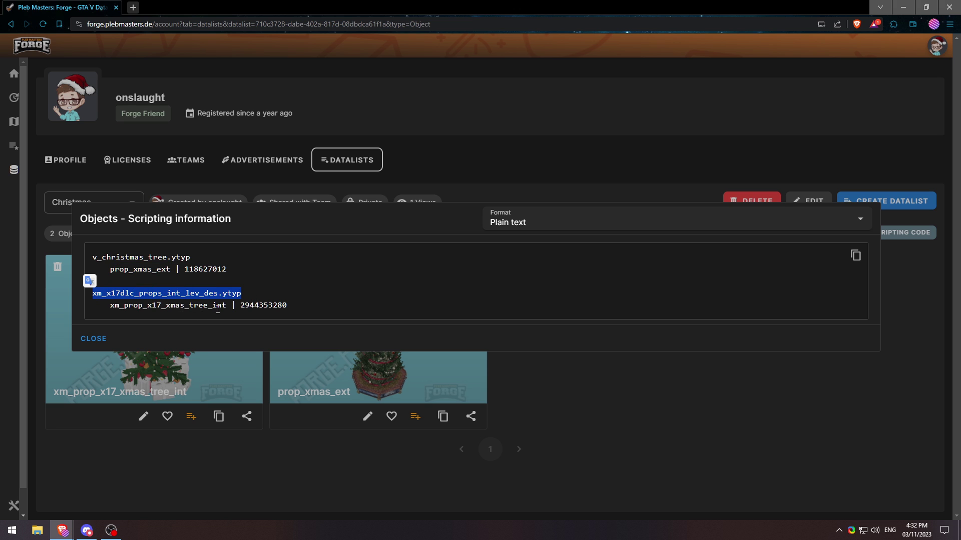
{"action": "left_click_drag", "start_coordinate": [185, 269], "coordinate": [116, 267]}
Step: Keep the scripting output format set to Plain text
{"action": "left_click", "coordinate": [388, 241]}
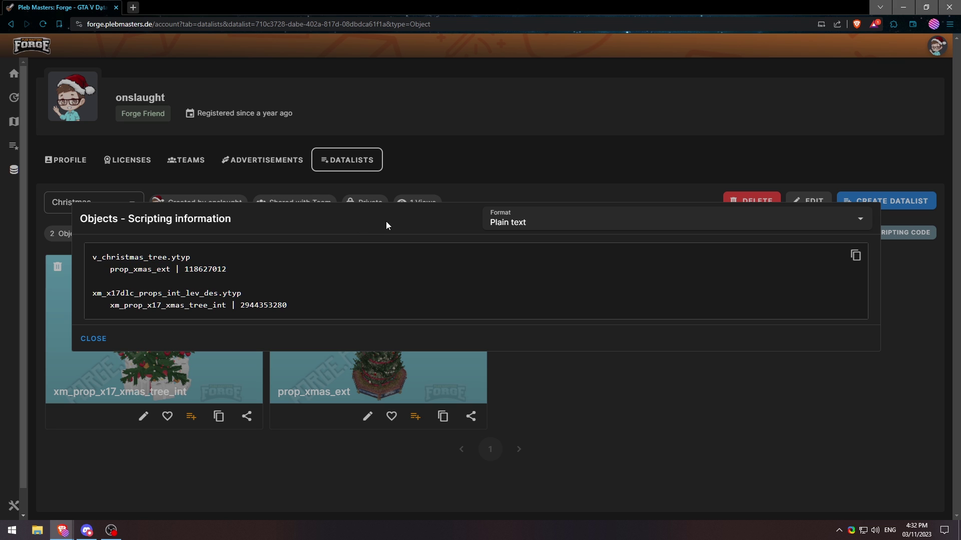
{"action": "left_click", "coordinate": [580, 227]}
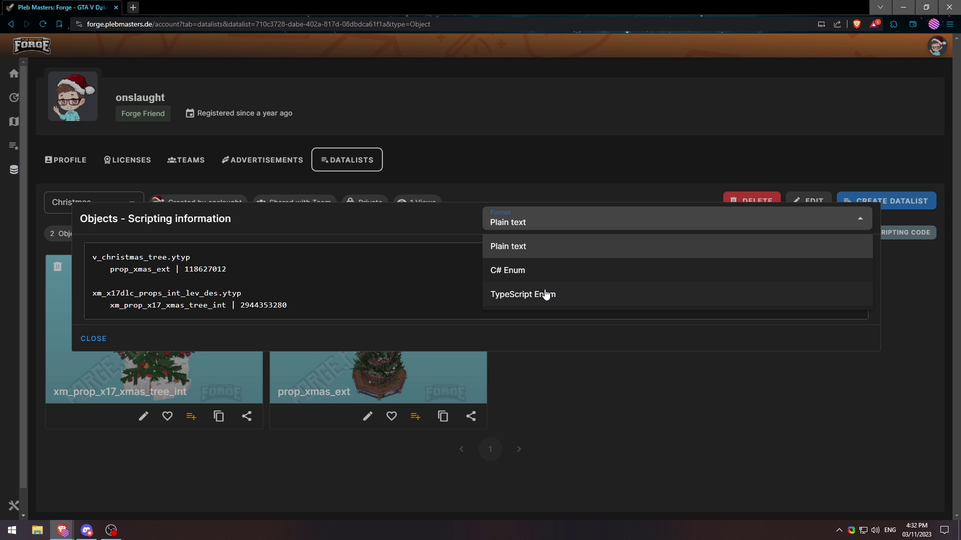
{"action": "left_click", "coordinate": [467, 284]}
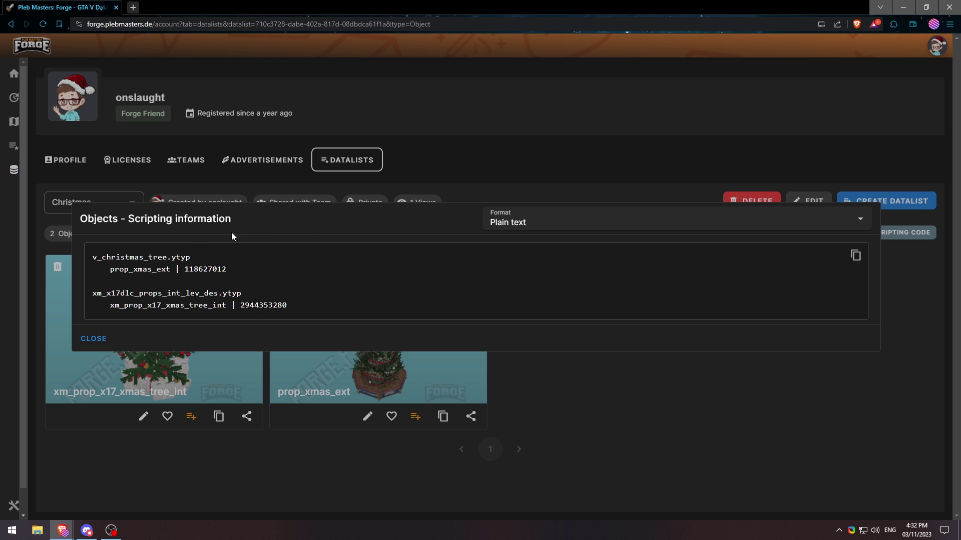
Step: Close the scripting dialog, switch to the second account's window and open its Christmas datalist
{"action": "left_click", "coordinate": [94, 339]}
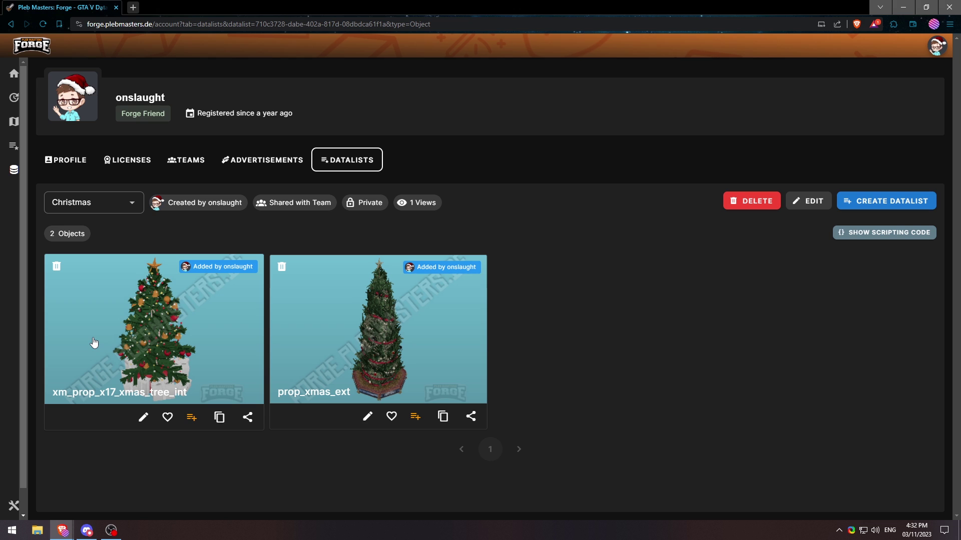
{"action": "mouse_move", "coordinate": [62, 530]}
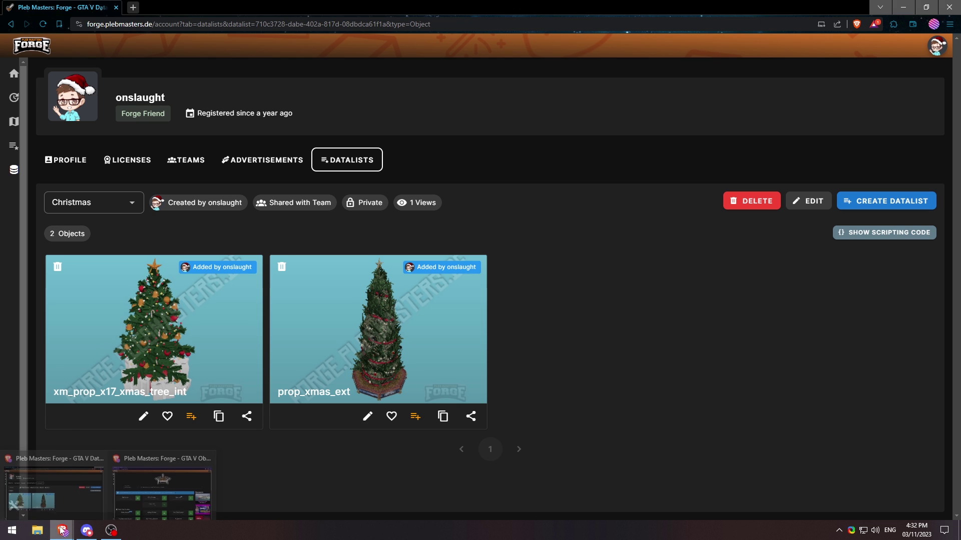
{"action": "left_click", "coordinate": [155, 486]}
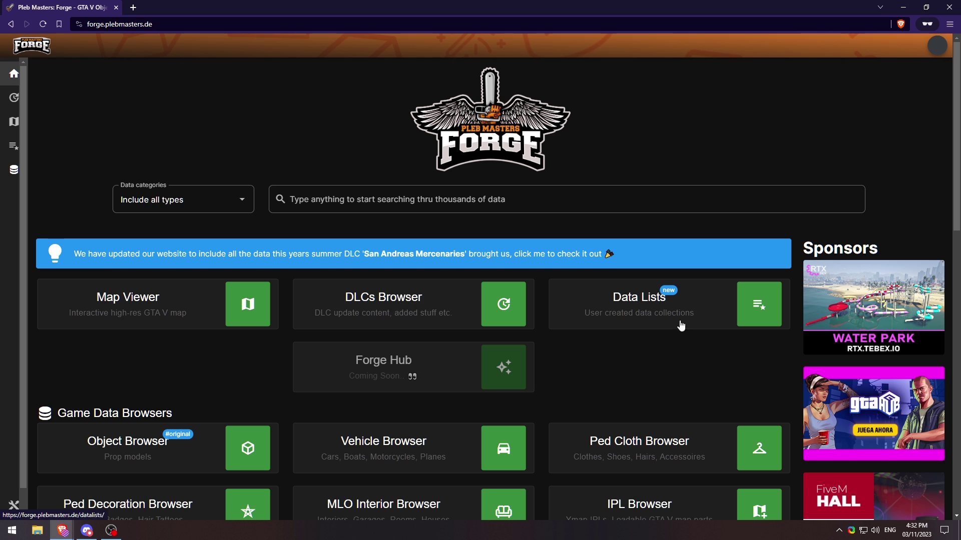
{"action": "left_click", "coordinate": [938, 50]}
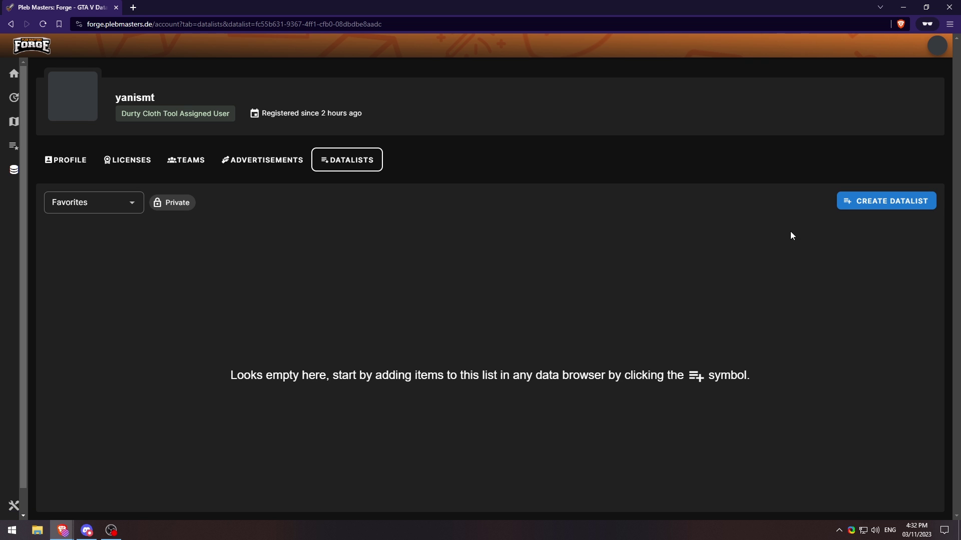
{"action": "left_click", "coordinate": [101, 207]}
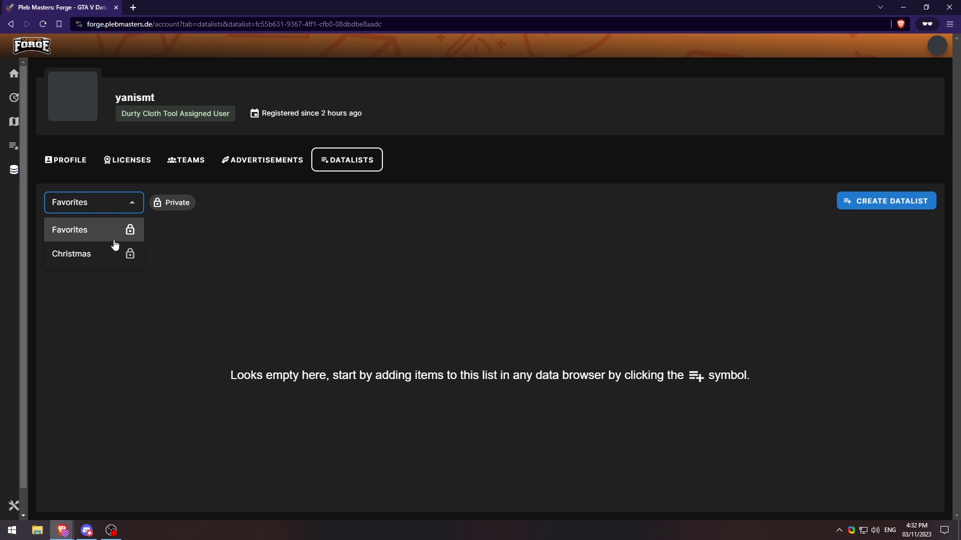
{"action": "left_click", "coordinate": [88, 256]}
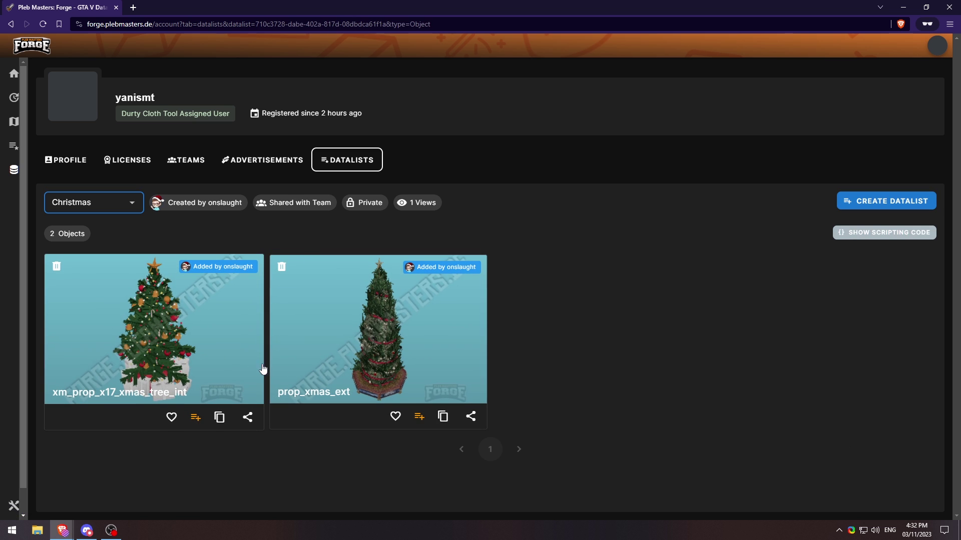
Step: In the Object Browser, tick Christmas for the prop_mk_arrow_3d card
{"action": "left_click", "coordinate": [15, 76]}
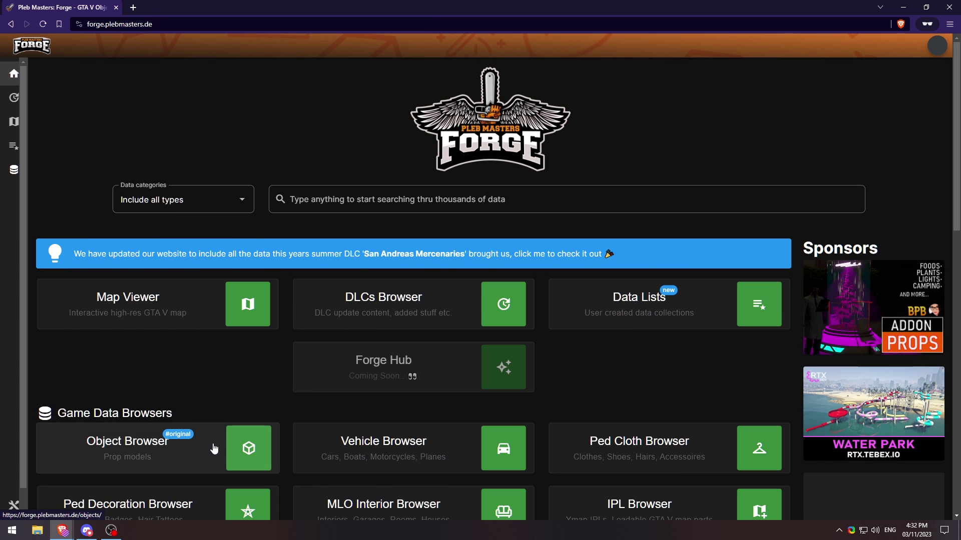
{"action": "left_click", "coordinate": [214, 449]}
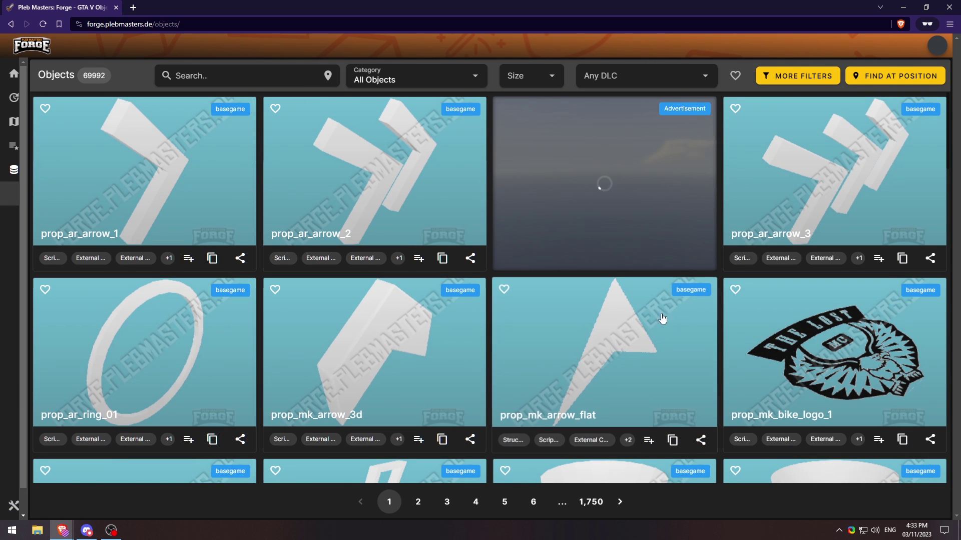
{"action": "left_click", "coordinate": [418, 439]}
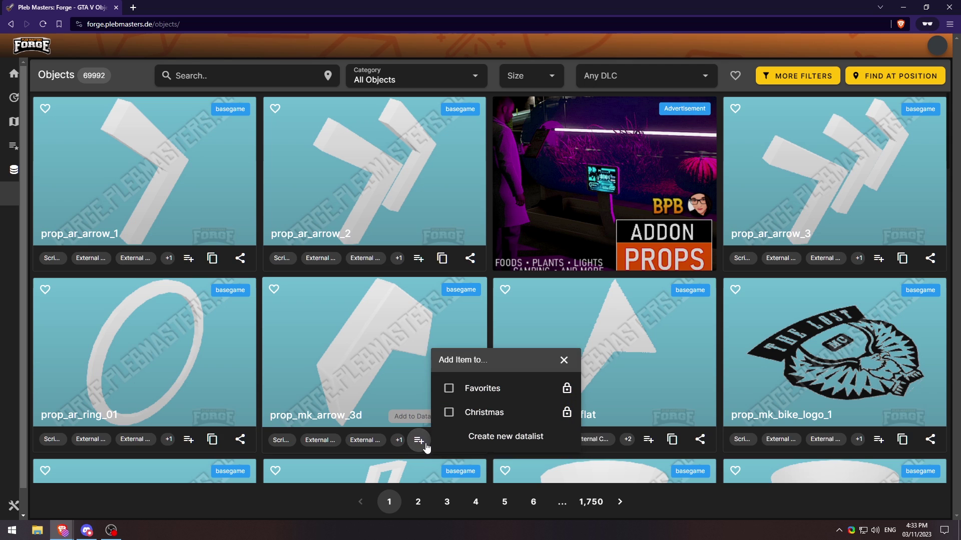
{"action": "left_click", "coordinate": [449, 414]}
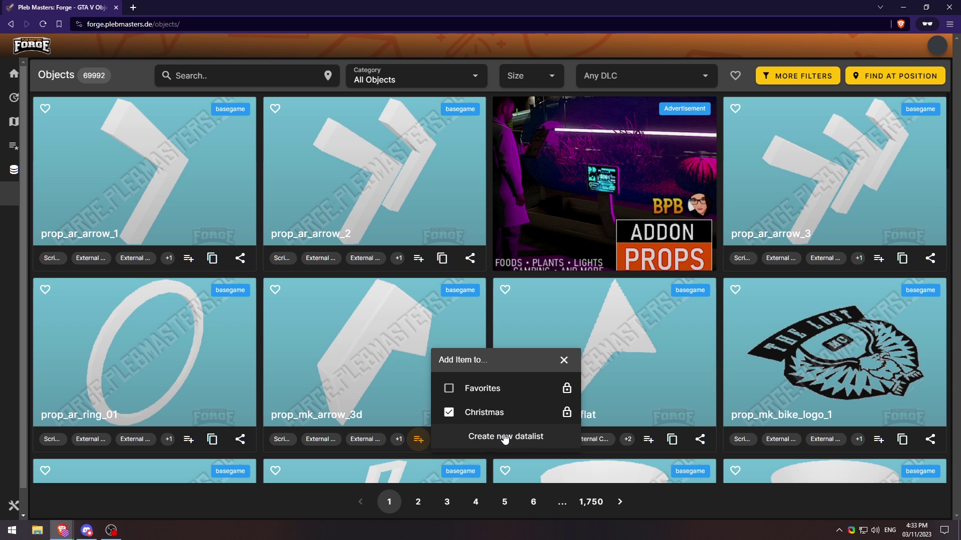
Step: Reopen the Christmas datalist to see its three objects, including prop_mk_arrow_3d
{"action": "left_click", "coordinate": [937, 48]}
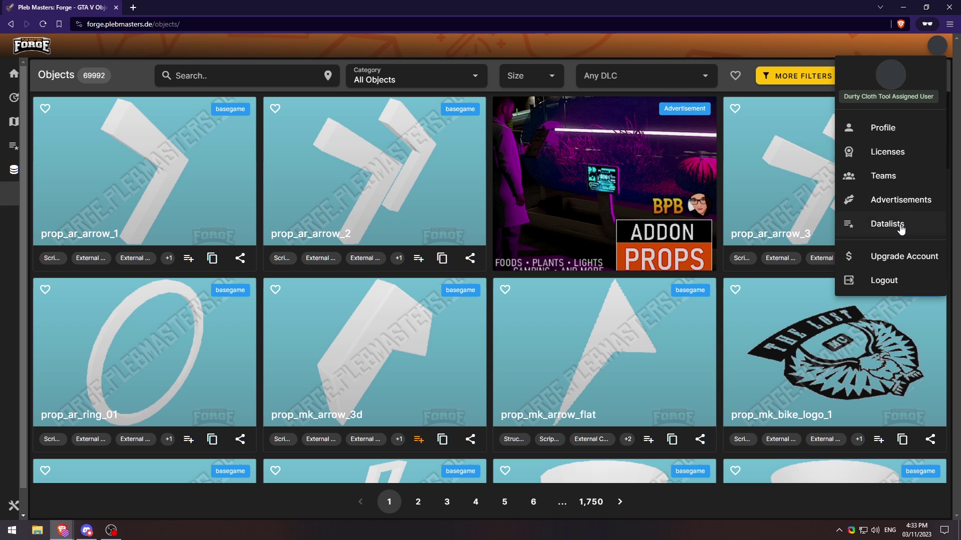
{"action": "left_click", "coordinate": [901, 229]}
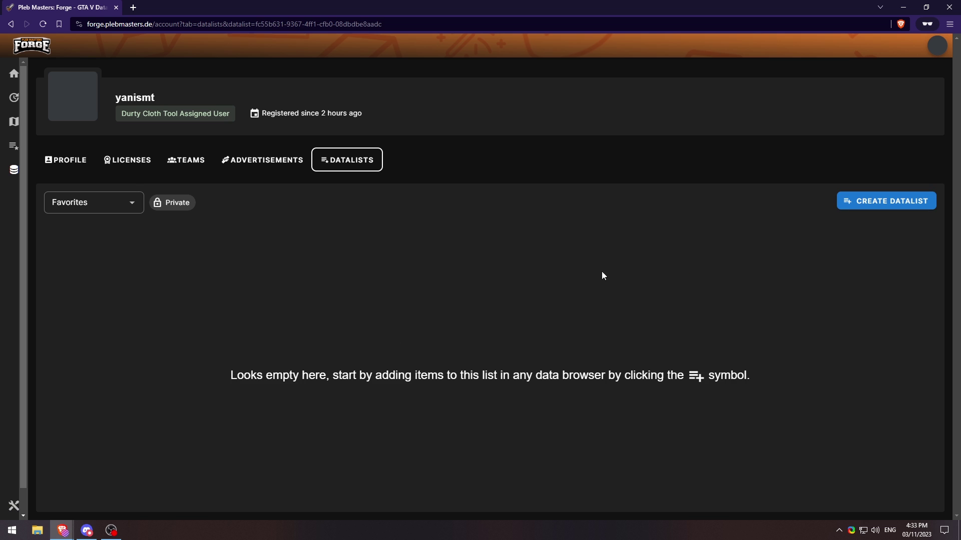
{"action": "left_click", "coordinate": [91, 208]}
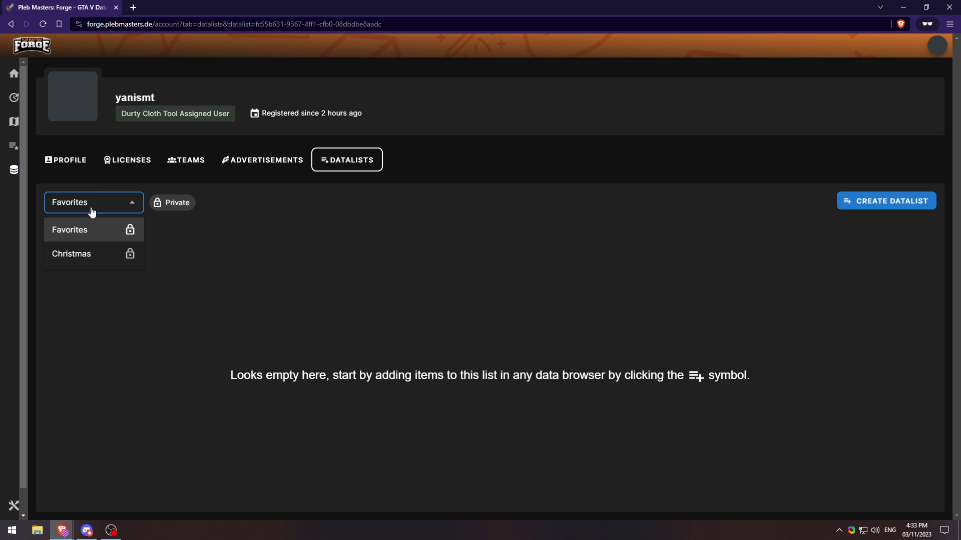
{"action": "left_click", "coordinate": [92, 254]}
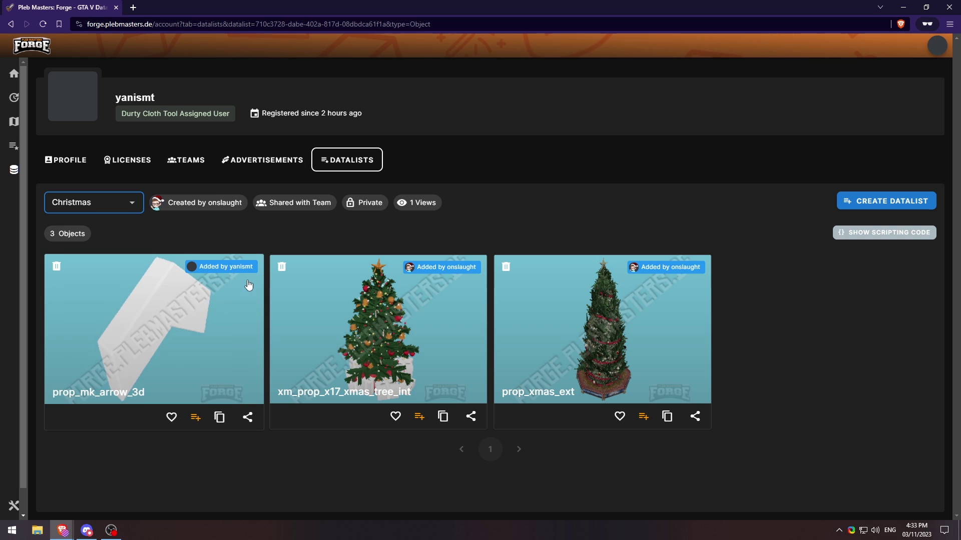
{"action": "mouse_move", "coordinate": [224, 267]}
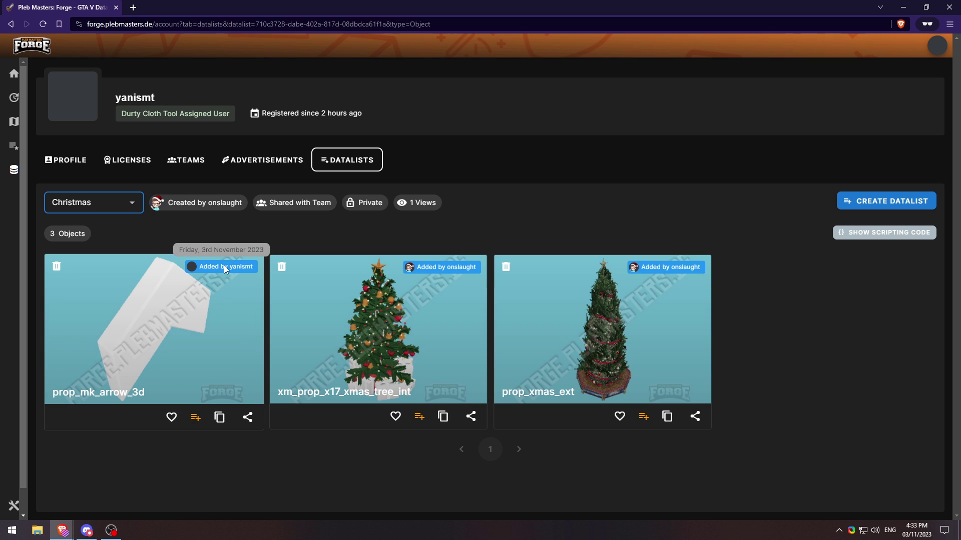
{"action": "mouse_move", "coordinate": [452, 266]}
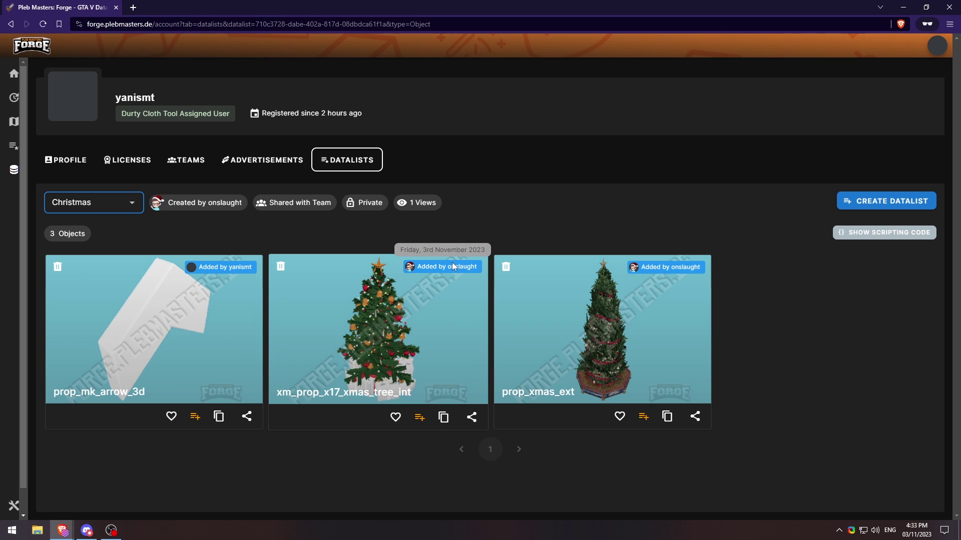